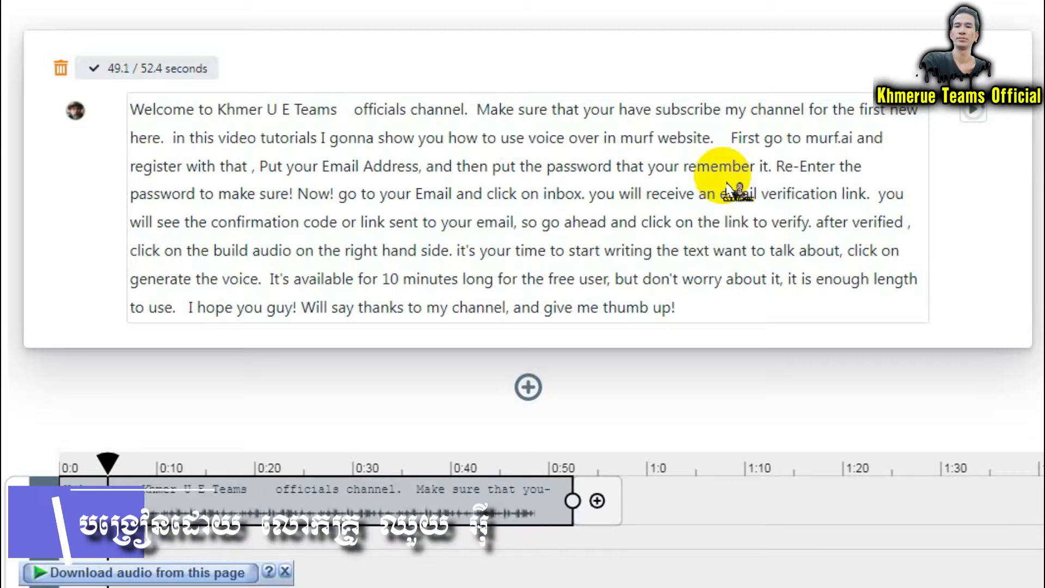
# Select part of the 52.4-second script text, then finish editing the script block.
pyautogui.moveTo(445, 138); pyautogui.dragTo(660, 166)
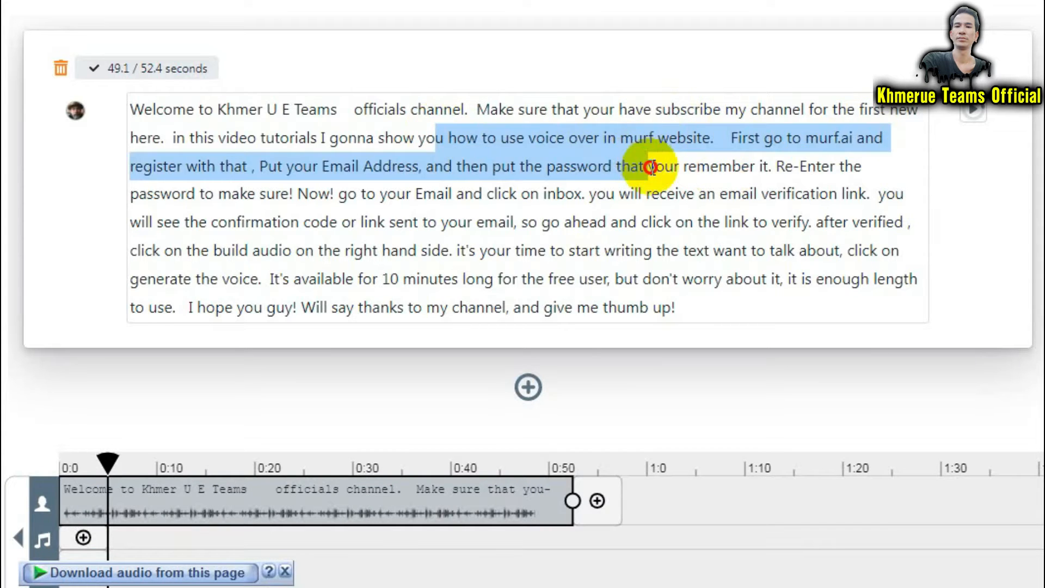
pyautogui.click(758, 306)
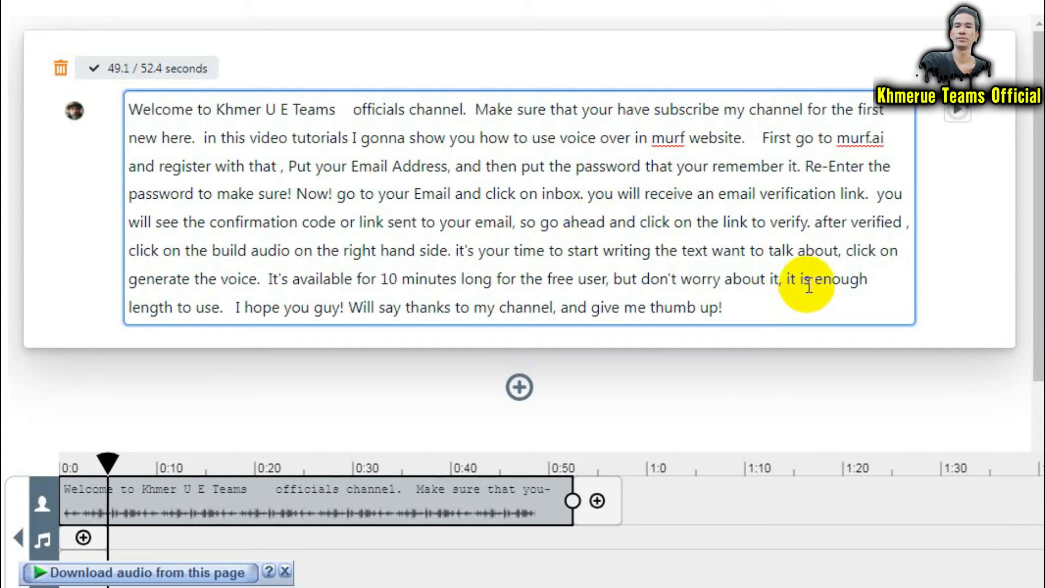
pyautogui.click(961, 123)
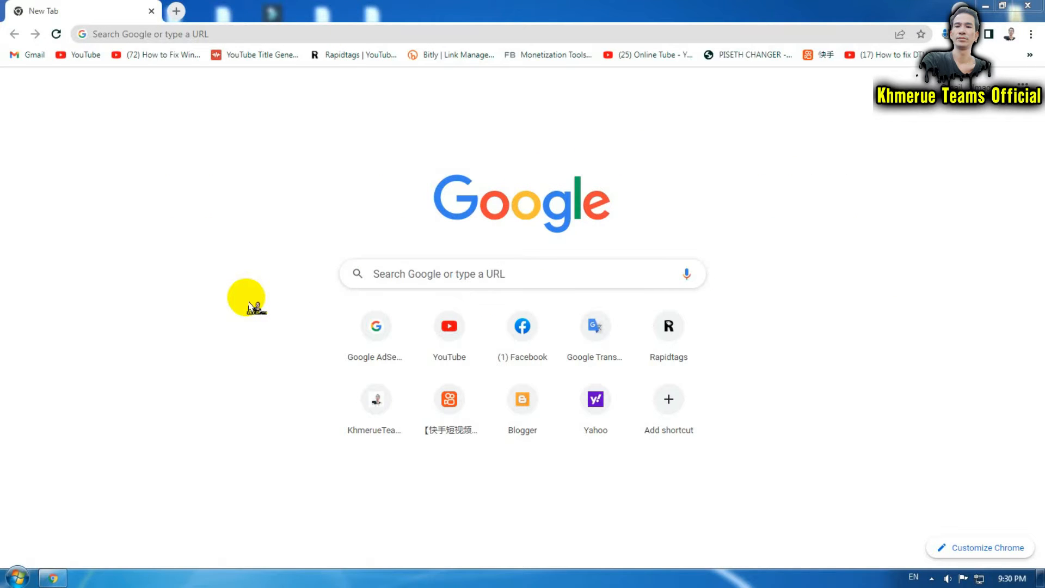
# Load murf.ai from the pasted address and open the studio's sign-up form.
pyautogui.click(330, 32)
pyautogui.write('https://murf.ai/')
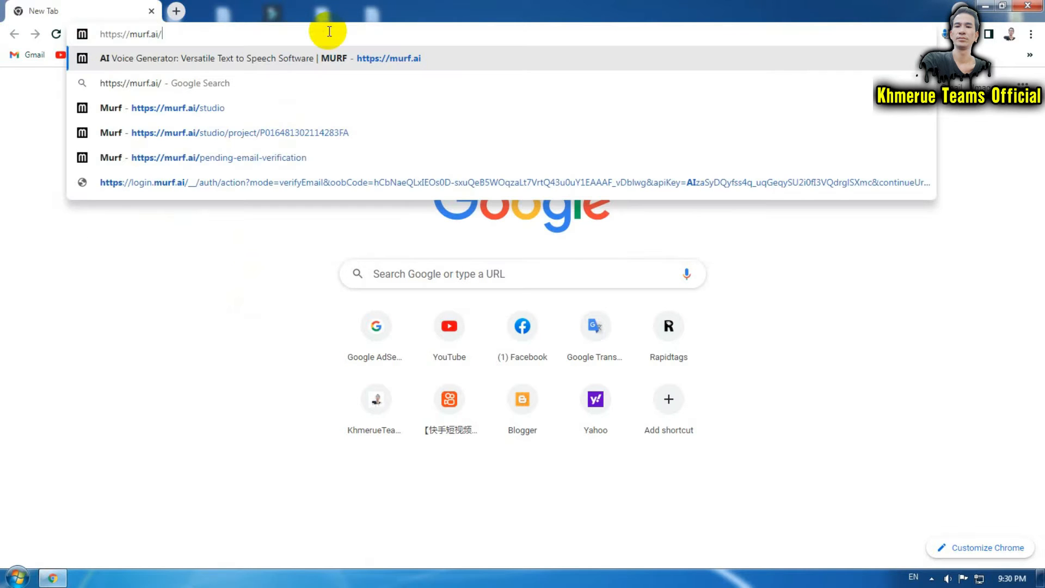
pyautogui.press('Return')
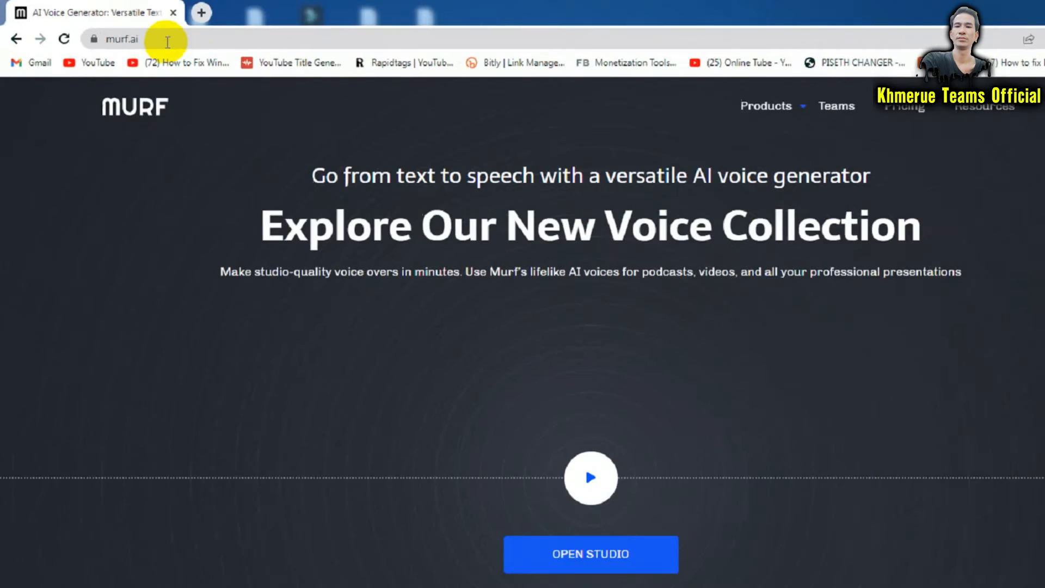
pyautogui.scroll(-3, 762, 320)
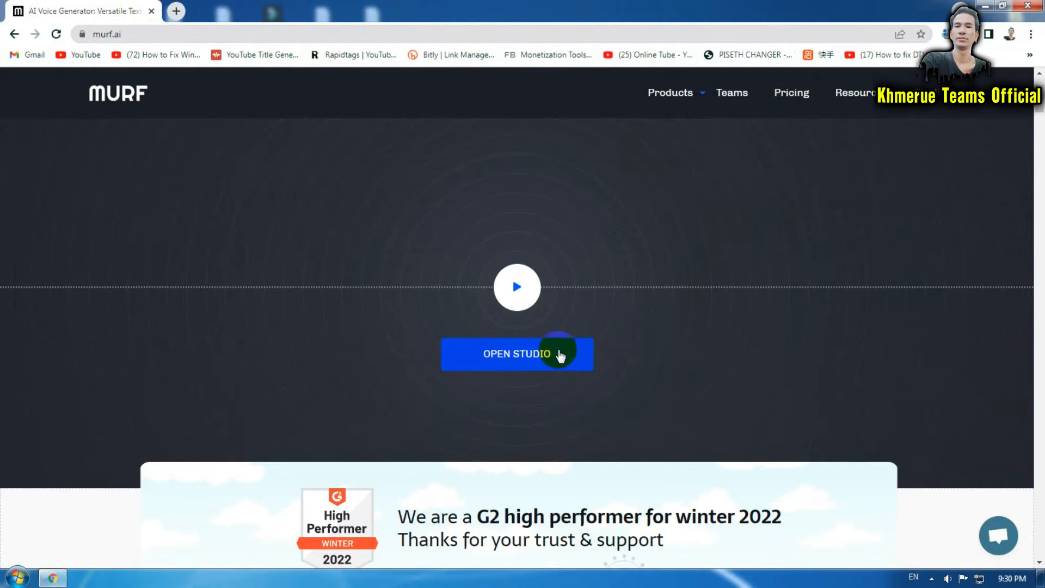
pyautogui.click(548, 360)
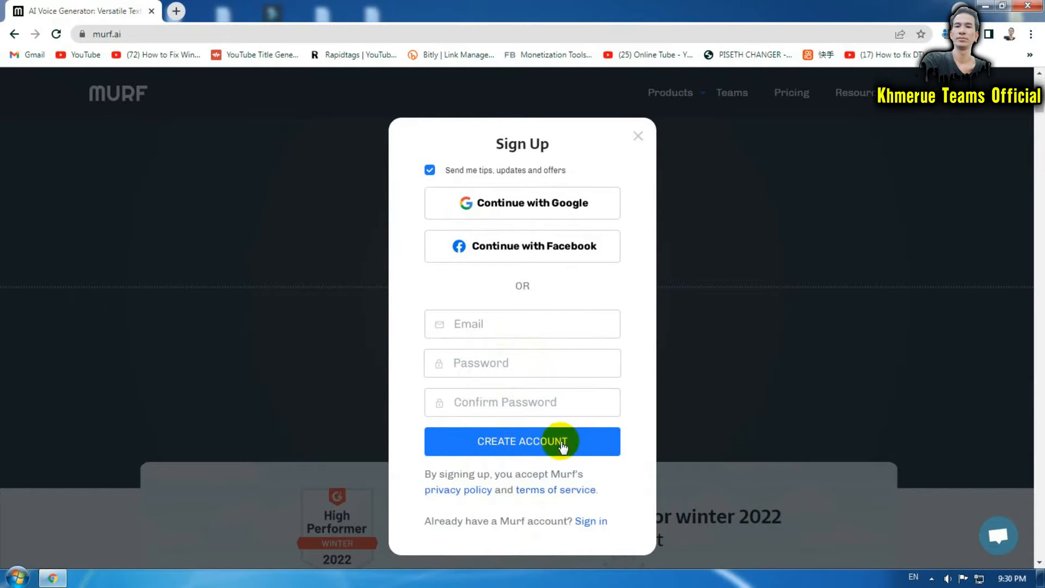
# Sign up with the suggested email address and a matching password, then create the account.
pyautogui.click(516, 327)
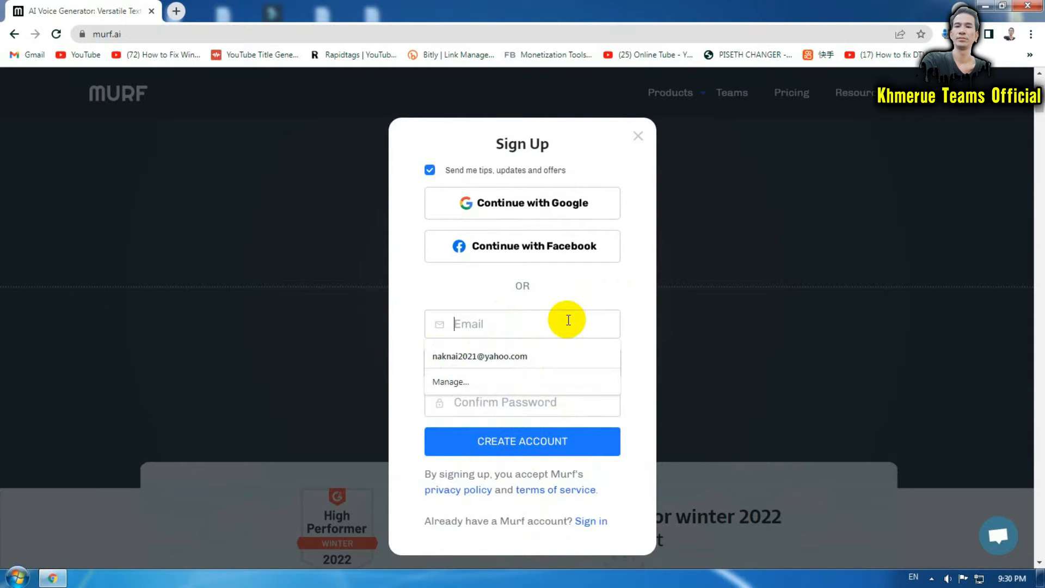
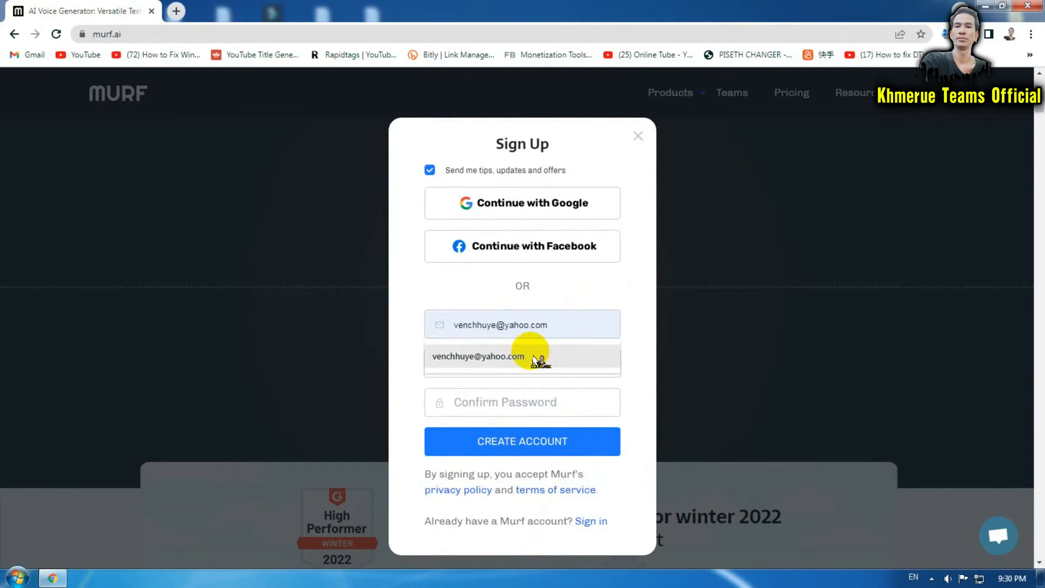
pyautogui.click(534, 354)
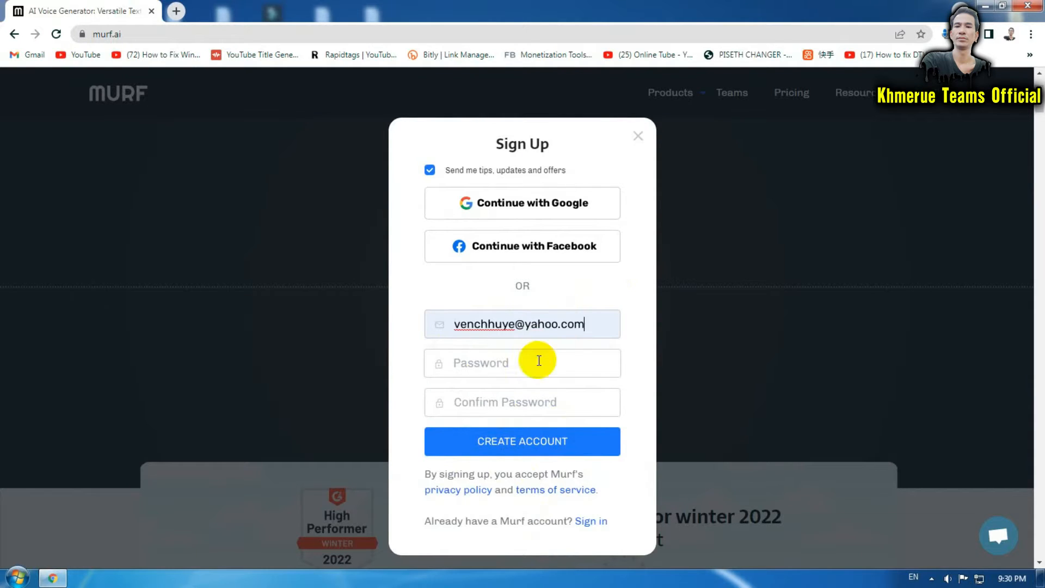
pyautogui.click(538, 360)
pyautogui.write('•••')
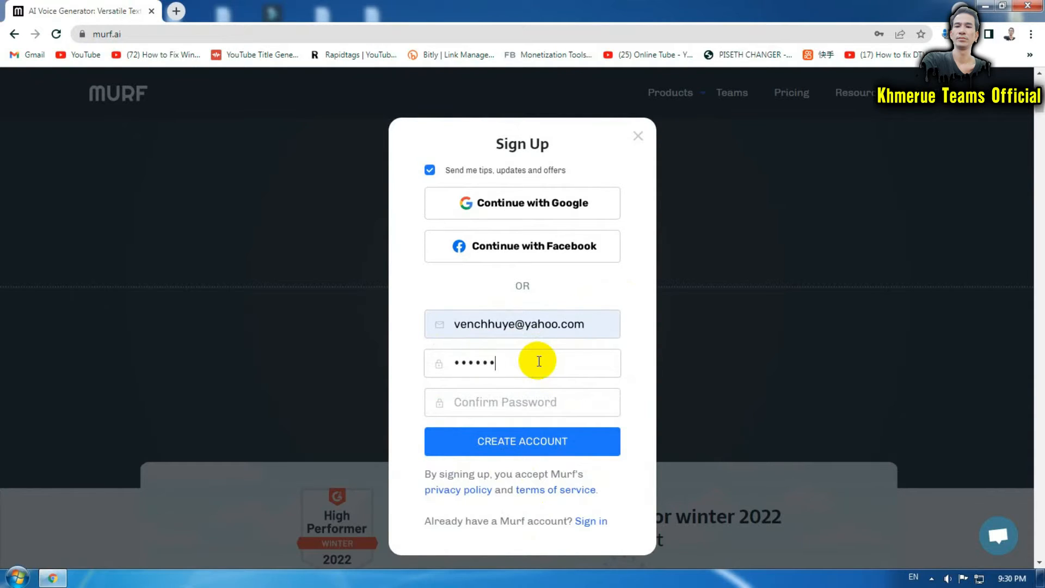
pyautogui.click(544, 403)
pyautogui.write('••••')
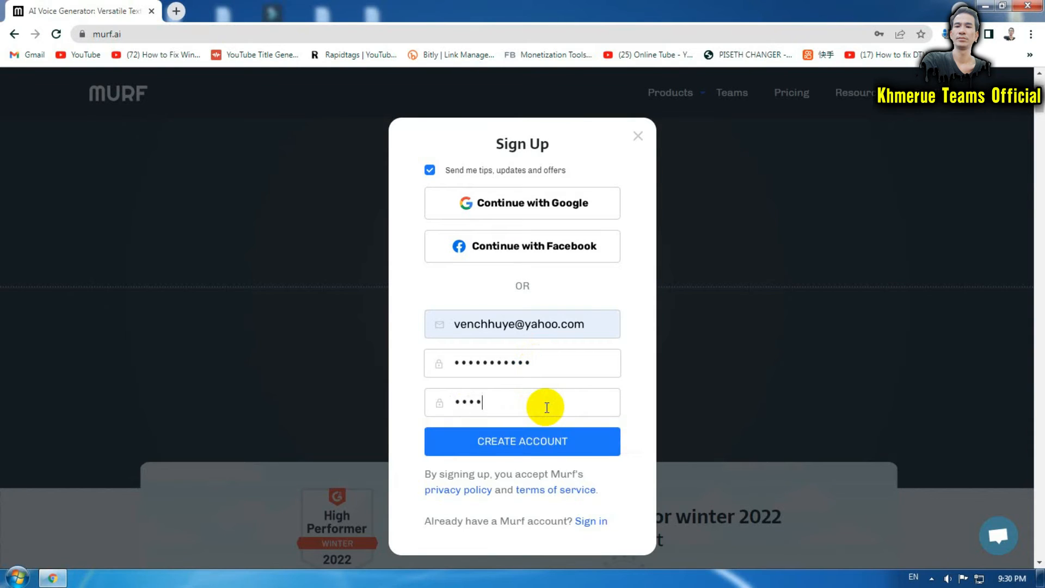
pyautogui.click(567, 447)
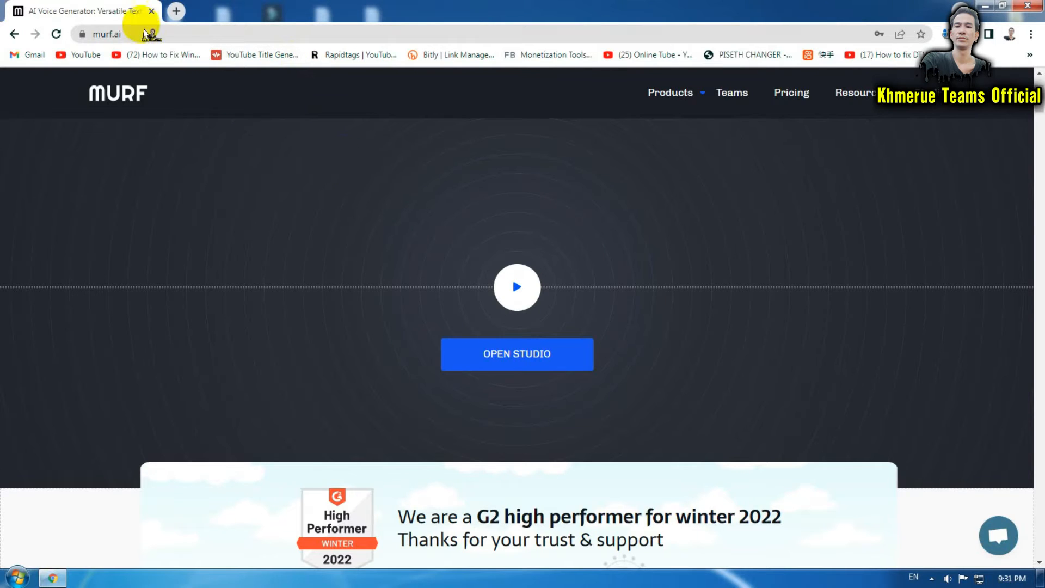
# In a new tab on Yahoo, open Murf's verification email and follow its link.
pyautogui.click(175, 11)
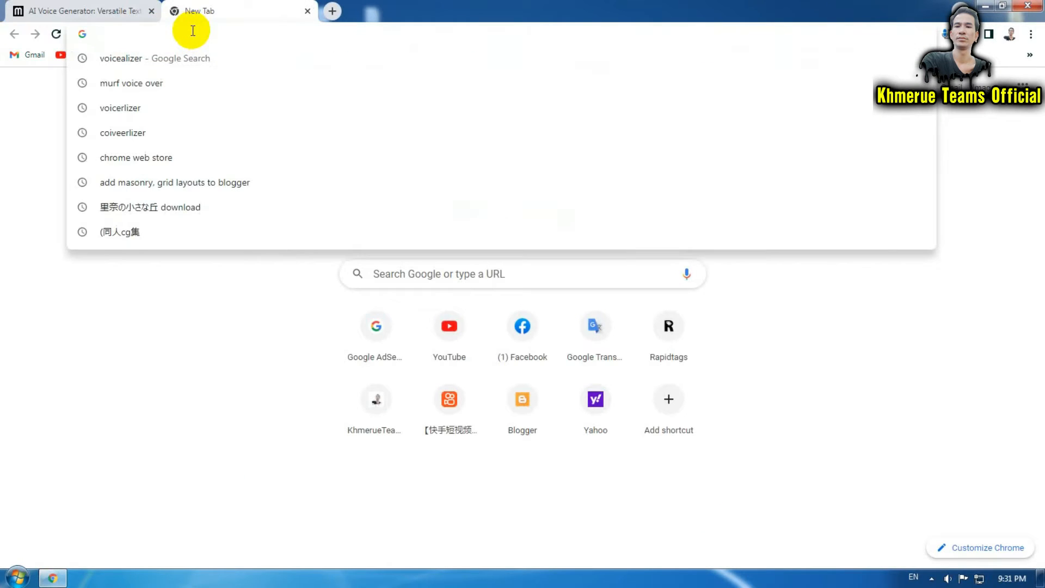
pyautogui.write('ya')
pyautogui.press('Return')
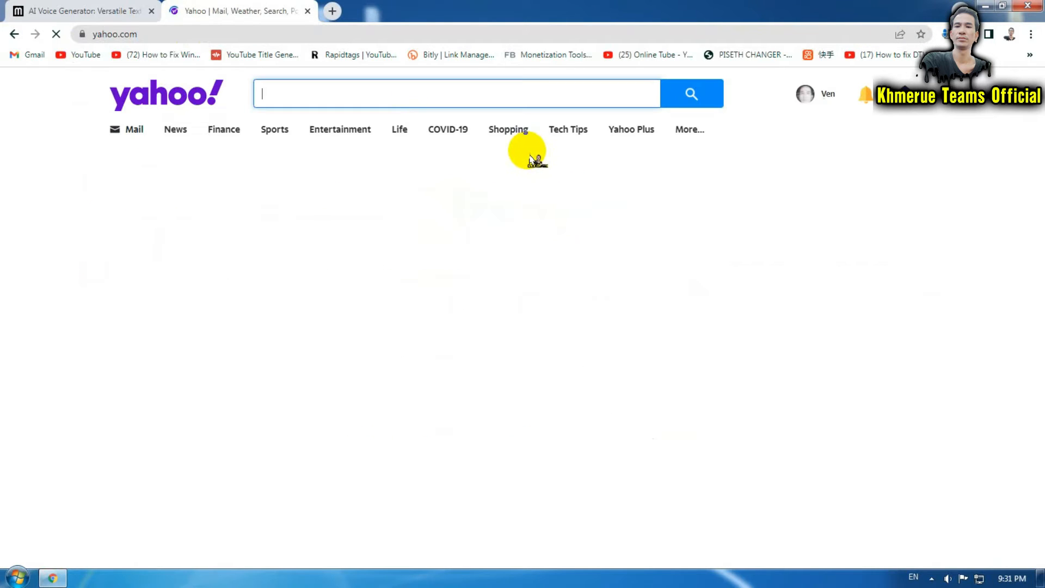
pyautogui.moveTo(926, 109)
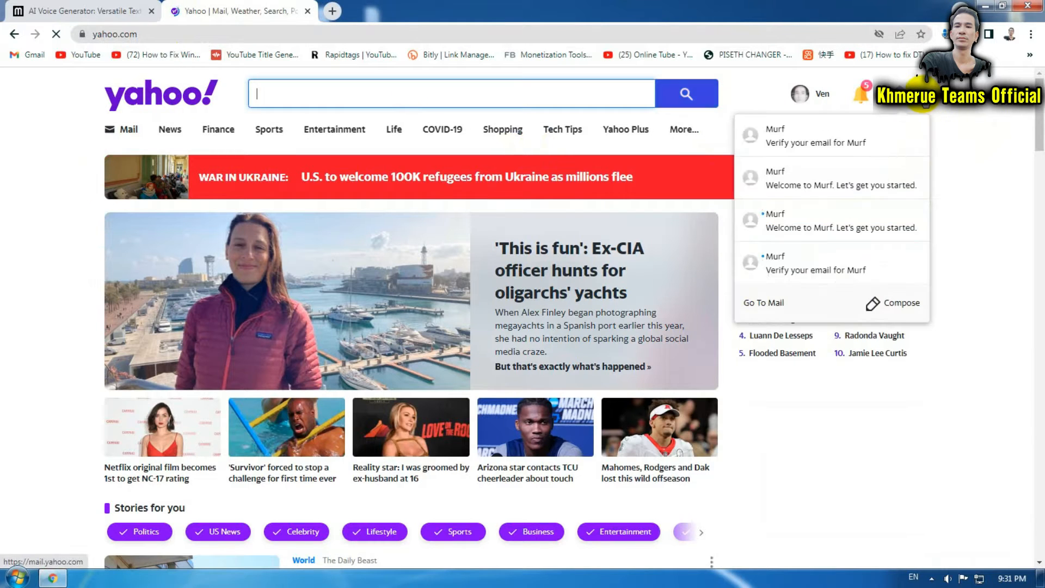
pyautogui.click(843, 144)
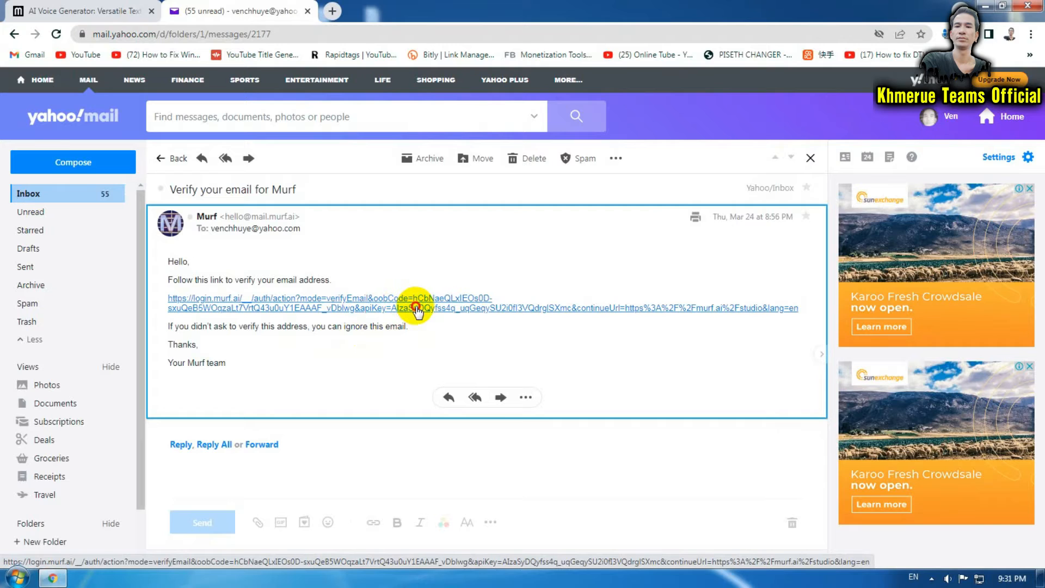
pyautogui.click(417, 309)
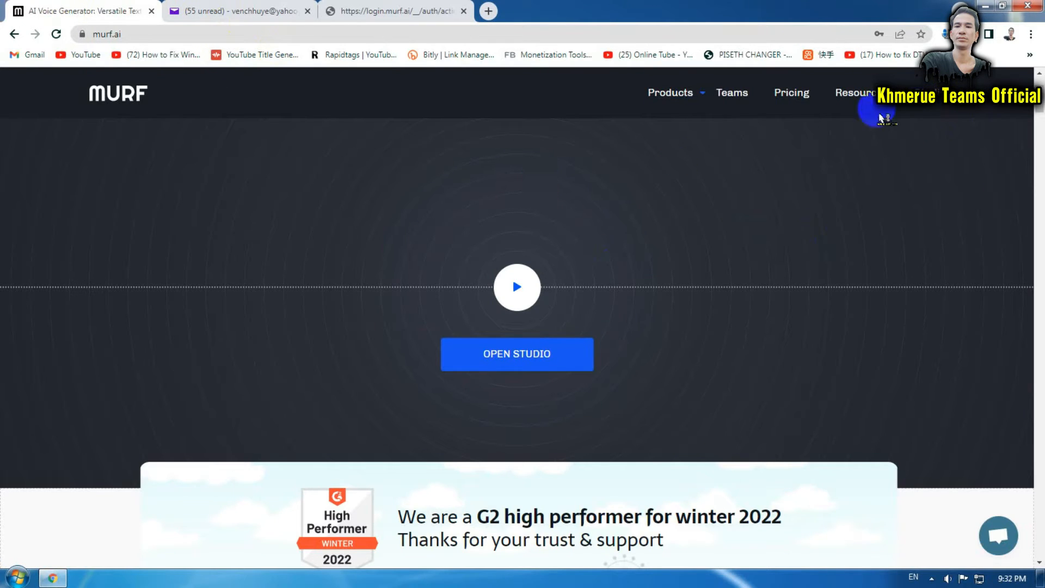
# Sign in to Murf studio with the saved email and the account password.
pyautogui.click(527, 354)
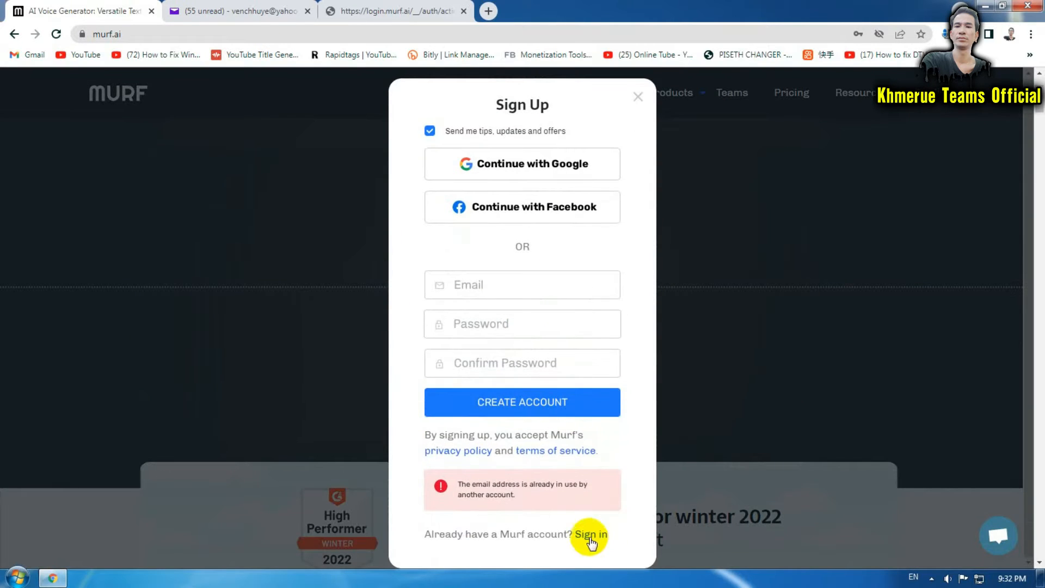
pyautogui.click(591, 535)
pyautogui.click(539, 306)
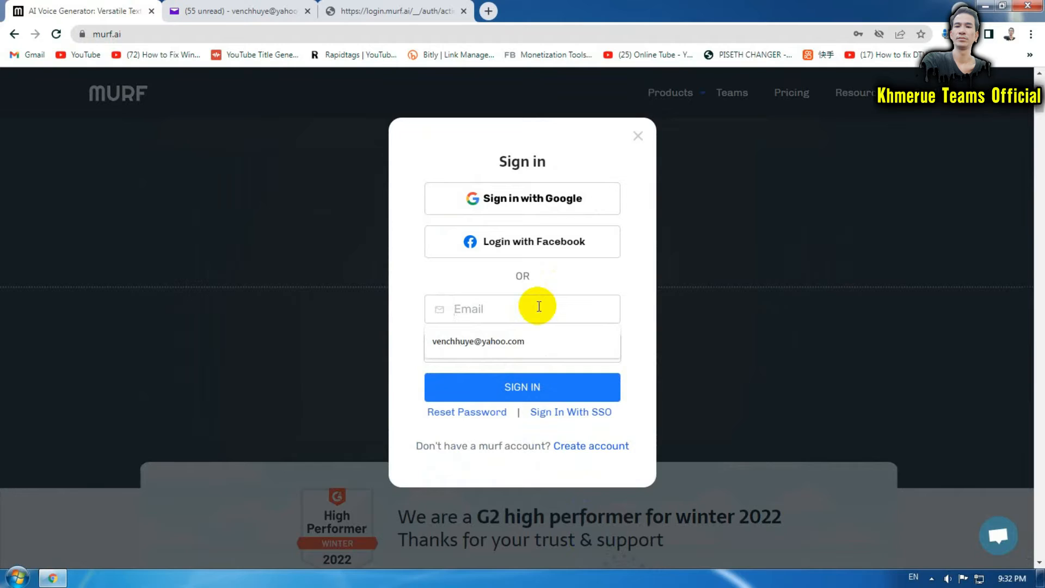
pyautogui.click(536, 342)
pyautogui.click(525, 345)
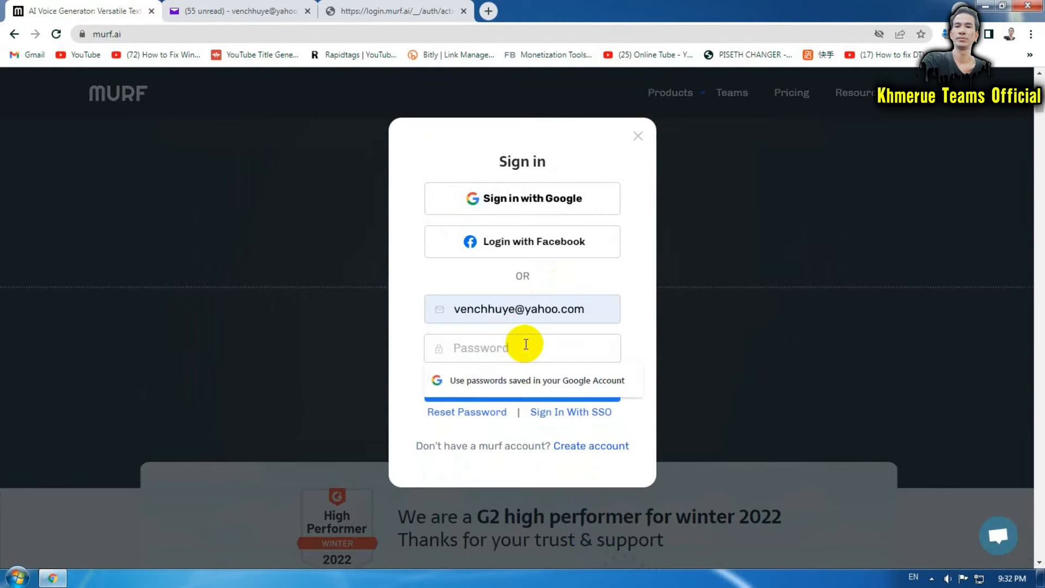
pyautogui.write('•')
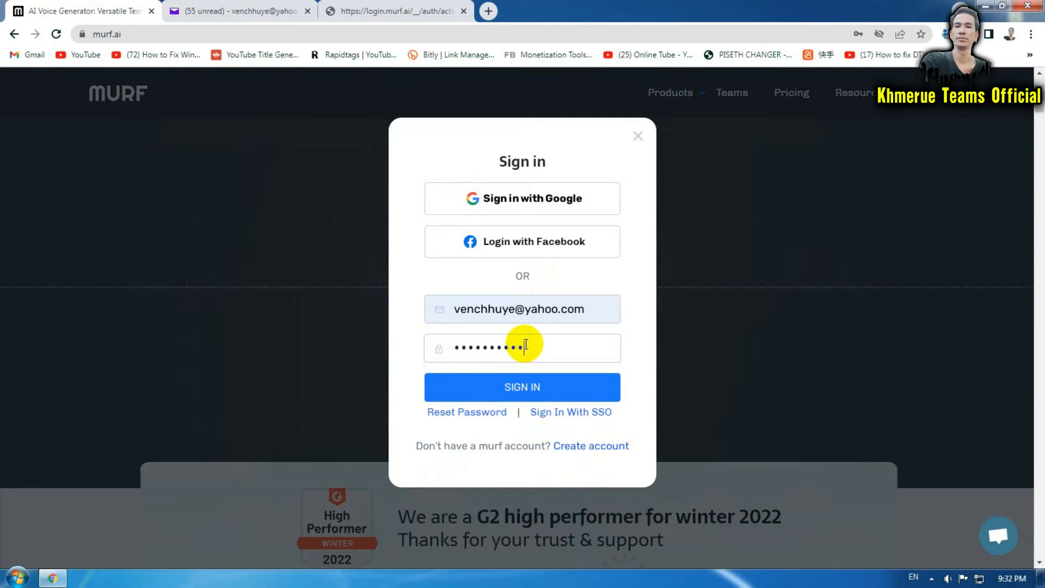
pyautogui.click(542, 393)
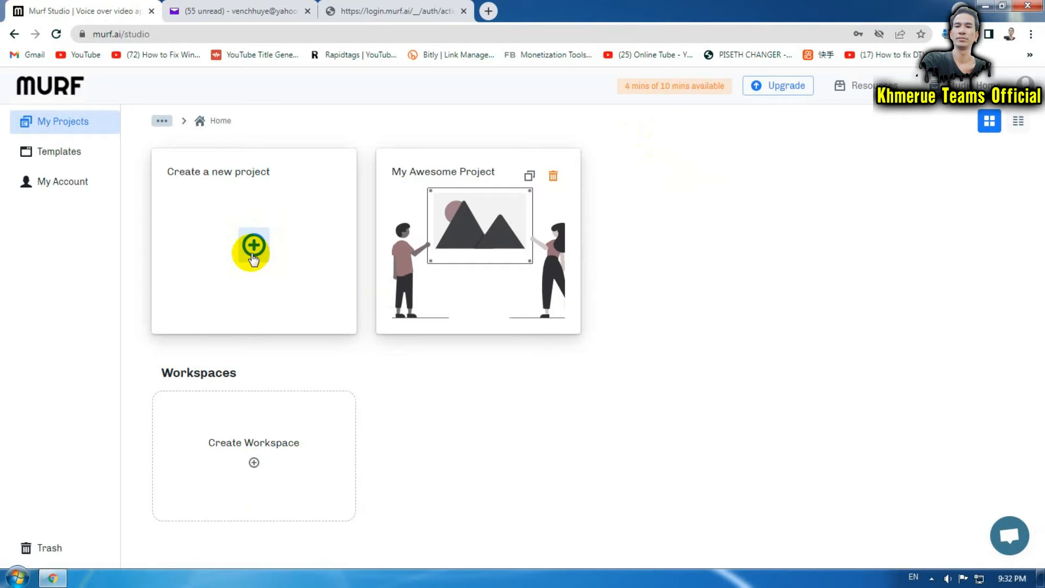
# Return to the studio via the homepage and start My Awesome Project, choosing Upload later.
pyautogui.click(49, 87)
pyautogui.scroll(-3, 664, 350)
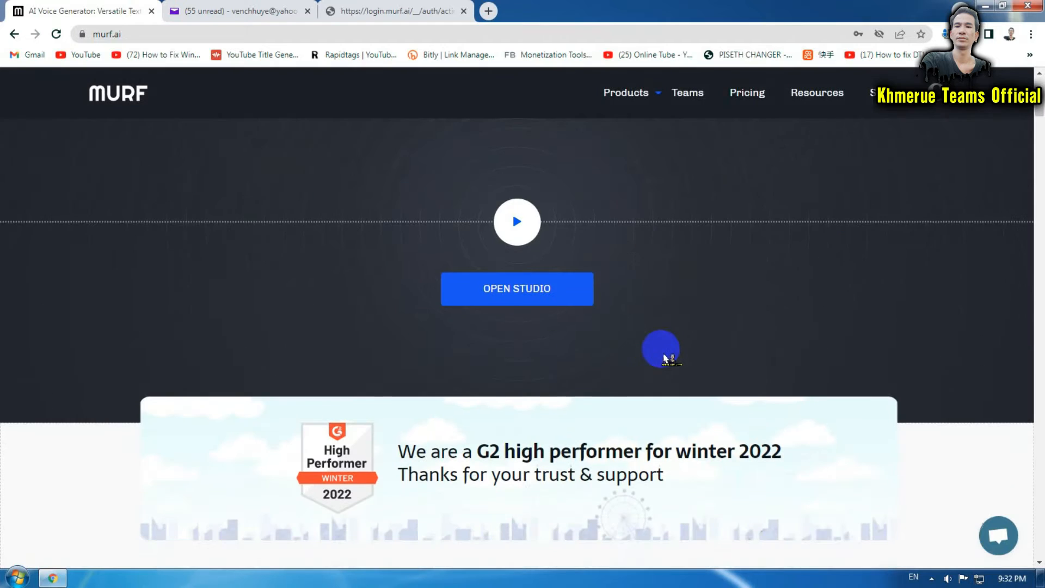
pyautogui.click(572, 301)
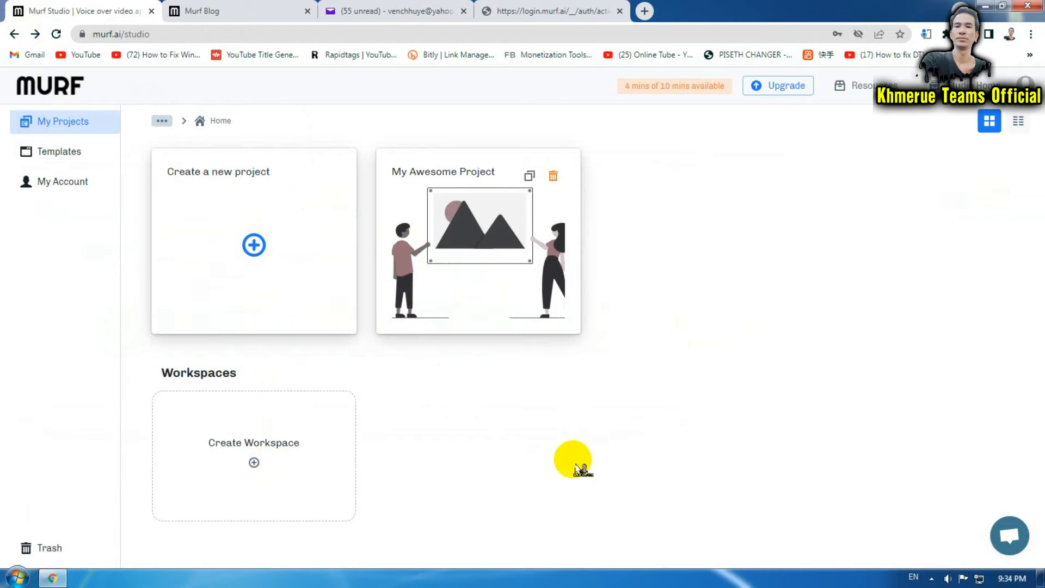
pyautogui.click(256, 244)
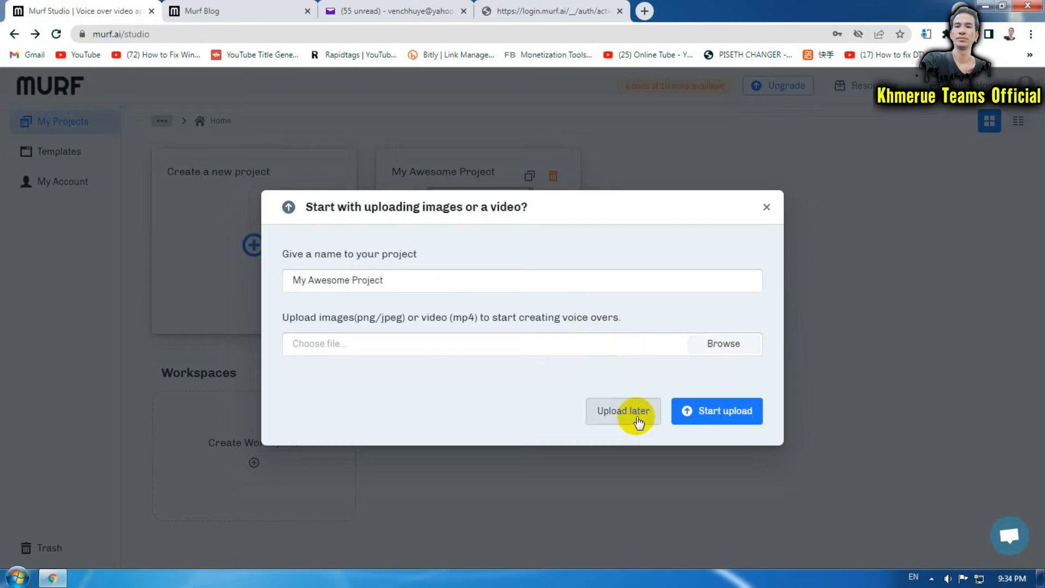
pyautogui.click(633, 411)
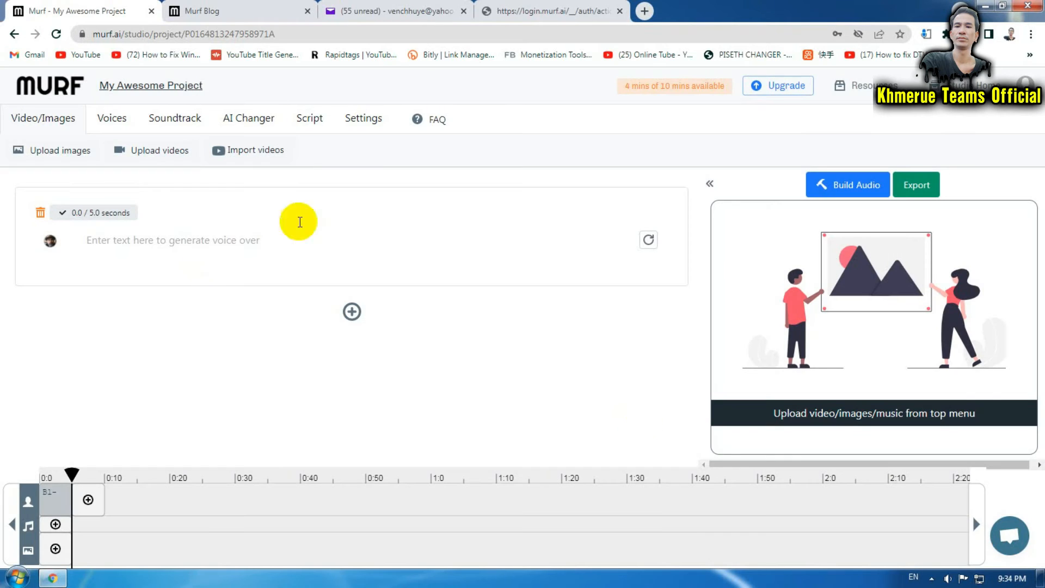
# Enter 'Welcome to Khmer U E teams' in the voice block and generate it in Adam's voice.
pyautogui.click(325, 243)
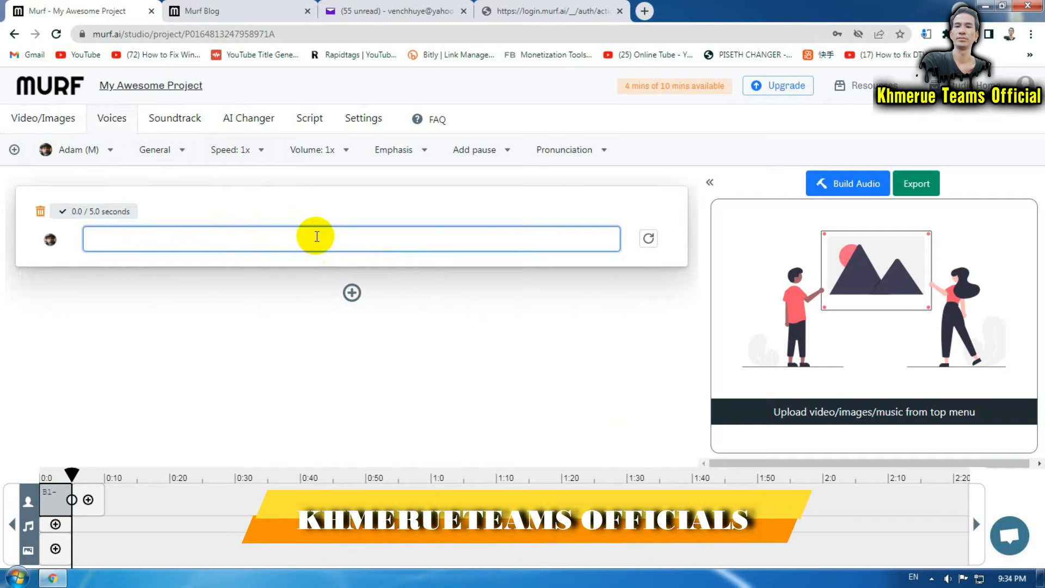
pyautogui.write('Welcome to Khmer UE teams')
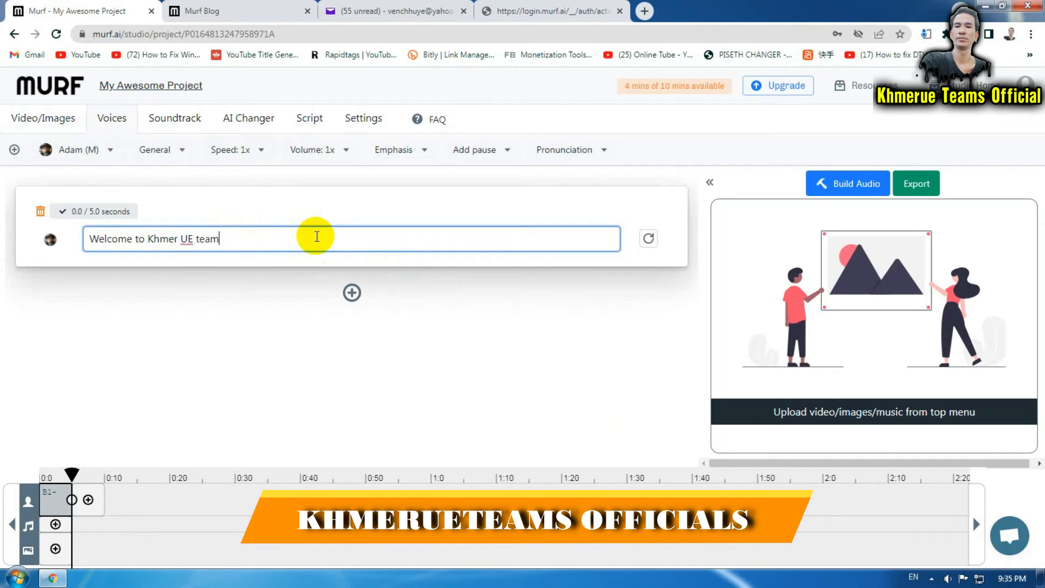
pyautogui.click(186, 240)
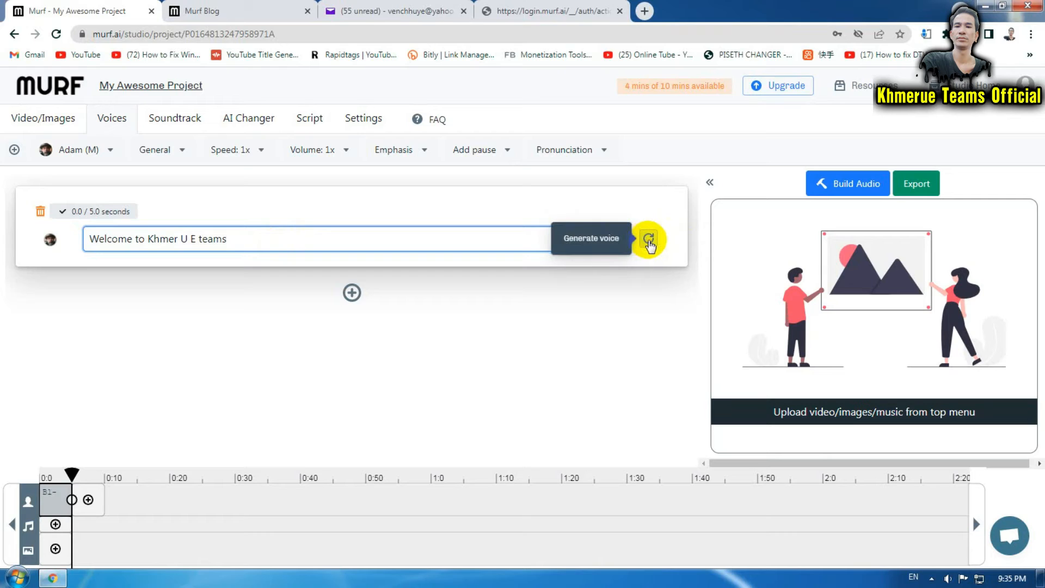
pyautogui.click(649, 240)
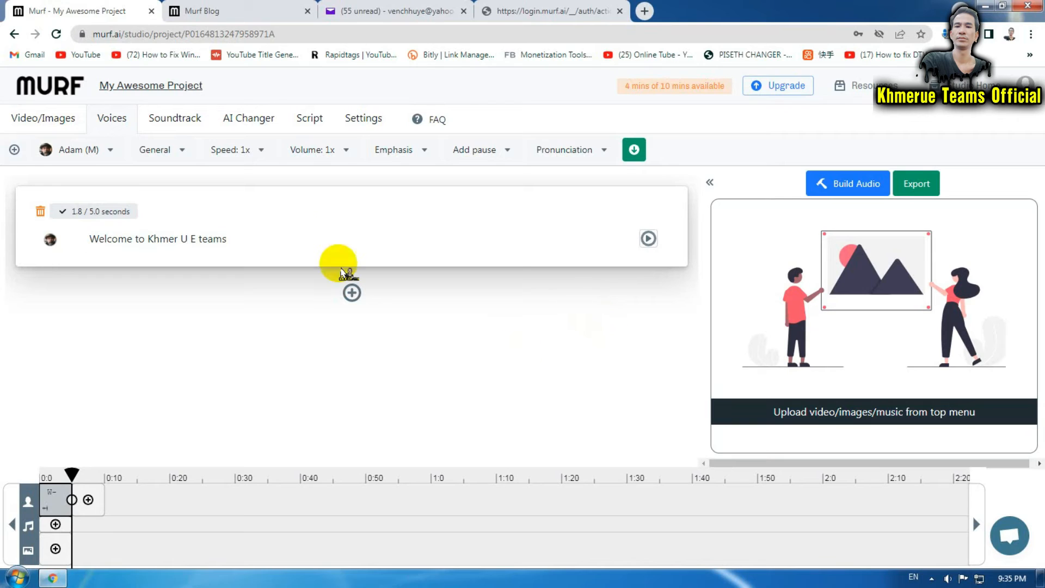
# Dismiss the usage popup and switch the block's voice from Adam (M) to Nate (M).
pyautogui.click(372, 241)
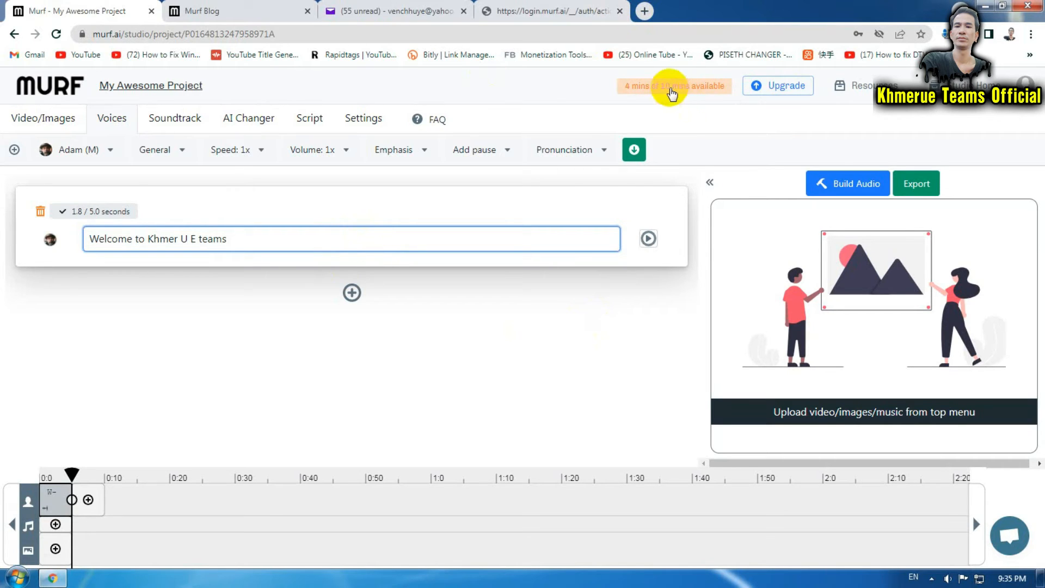
pyautogui.moveTo(680, 93)
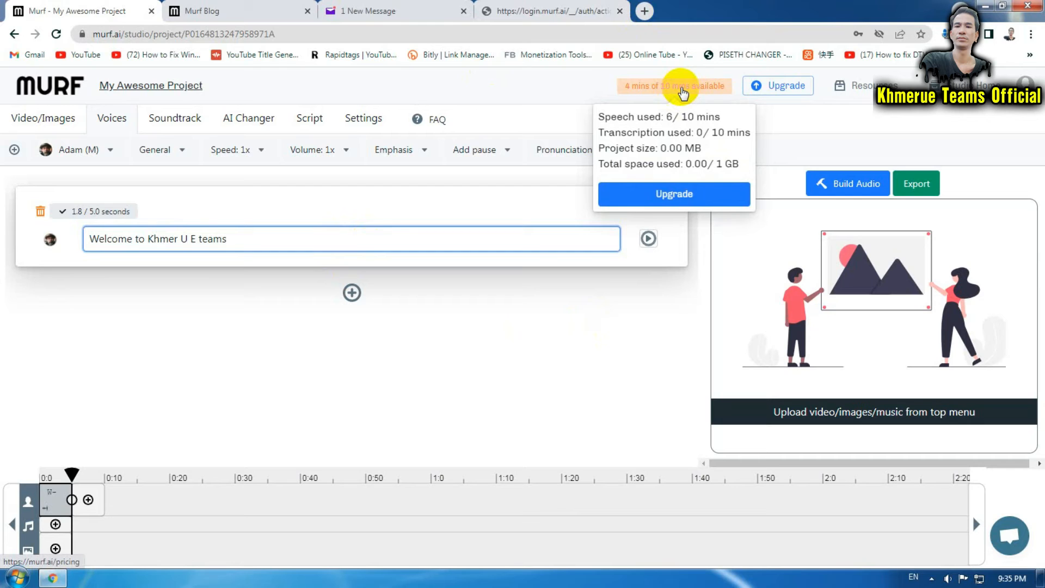
pyautogui.click(602, 343)
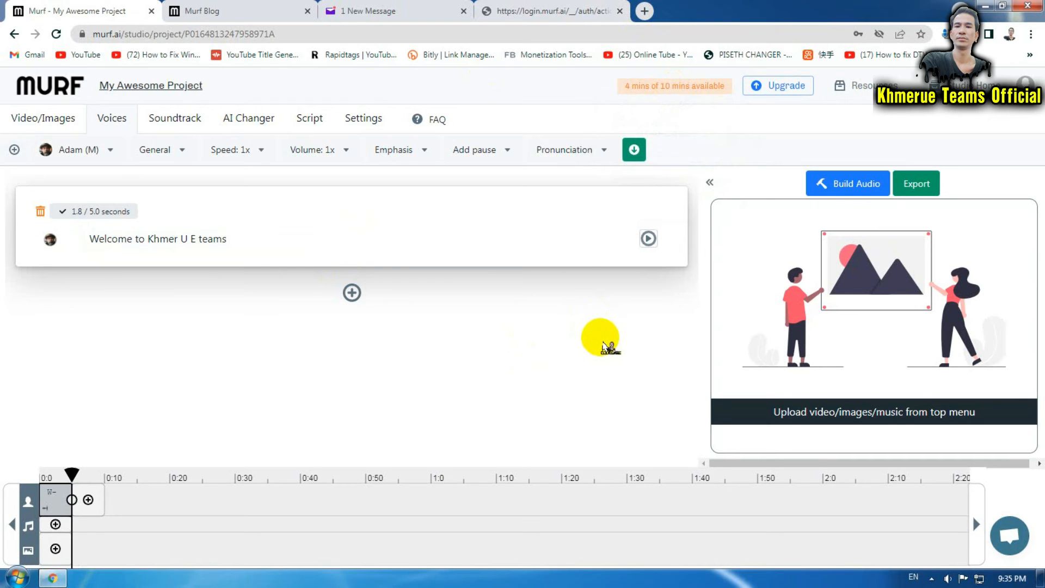
pyautogui.click(101, 155)
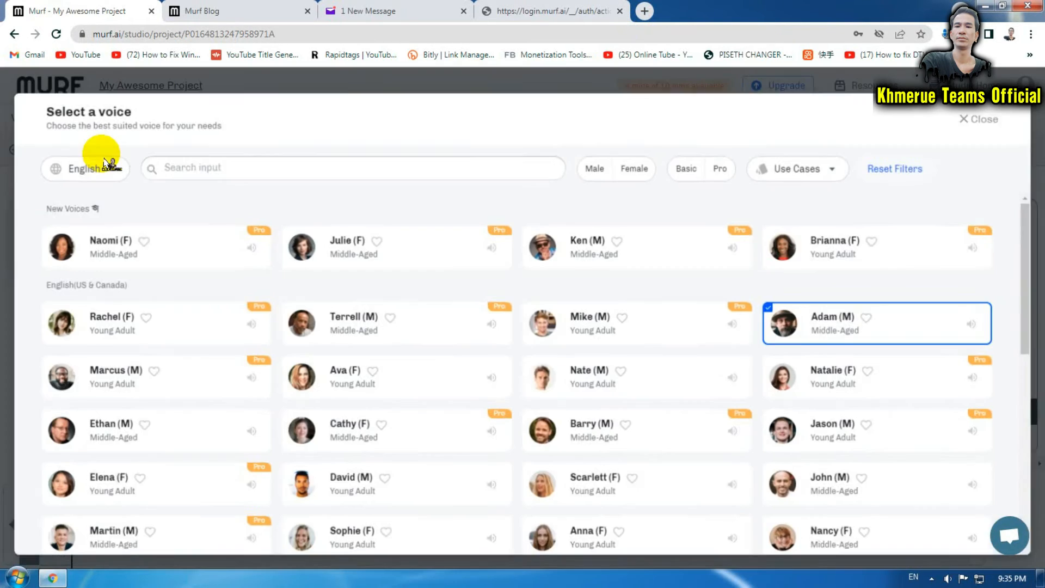
pyautogui.click(628, 335)
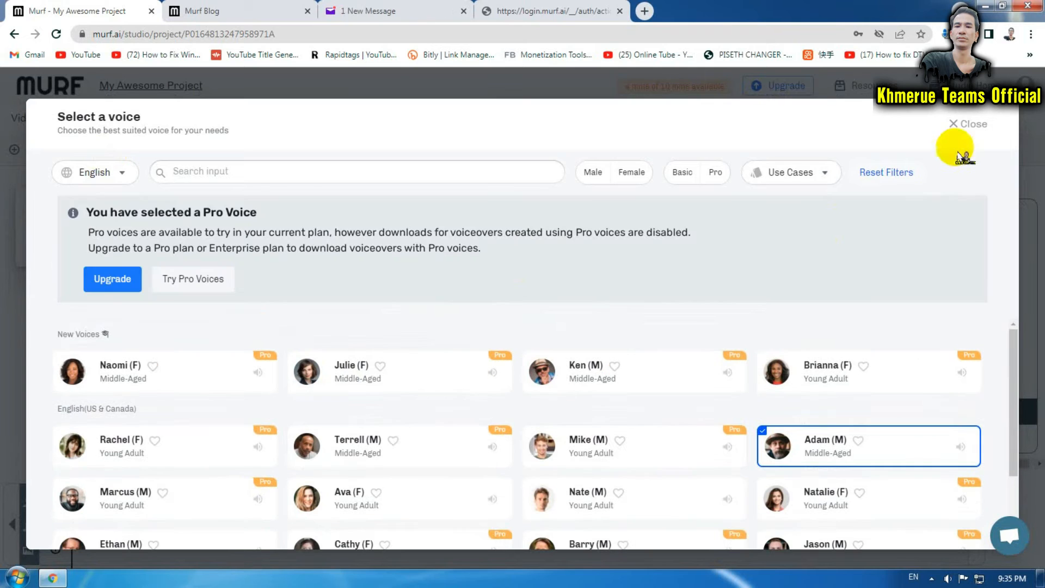
pyautogui.scroll(-2, 625, 361)
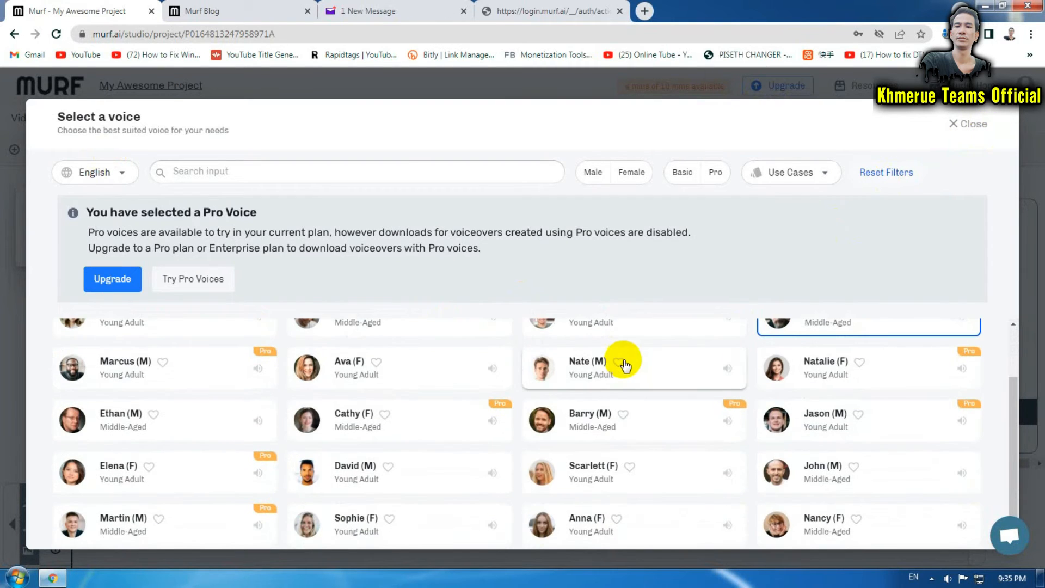
pyautogui.click(597, 365)
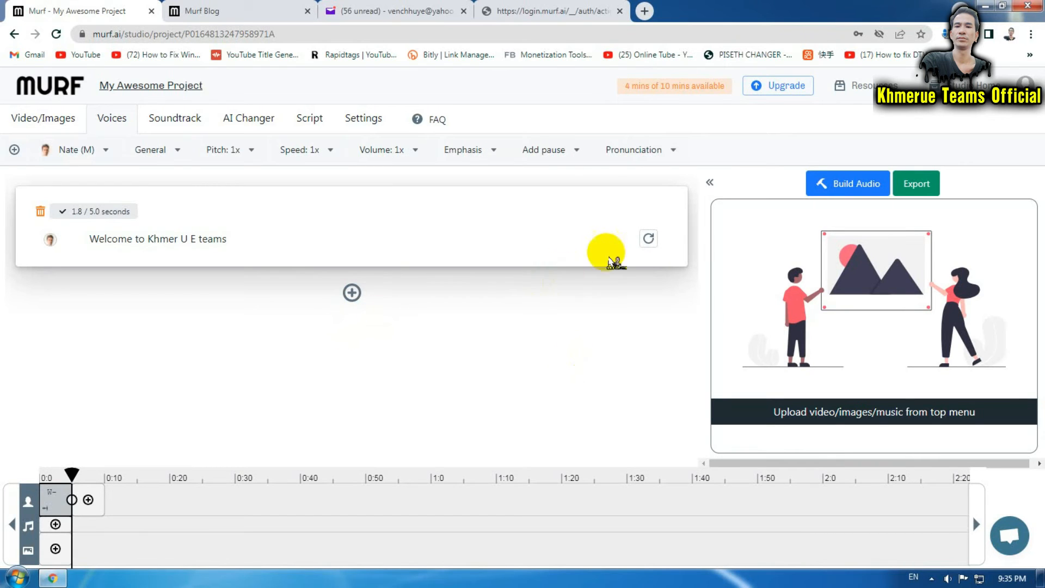
# Regenerate the greeting in Nate's voice and play it back.
pyautogui.click(648, 238)
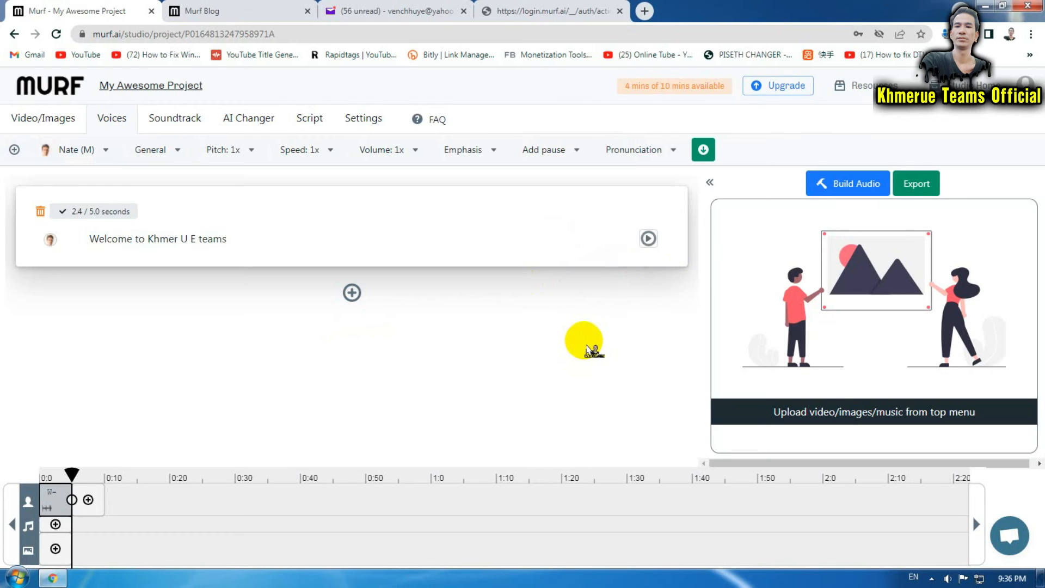
pyautogui.click(648, 239)
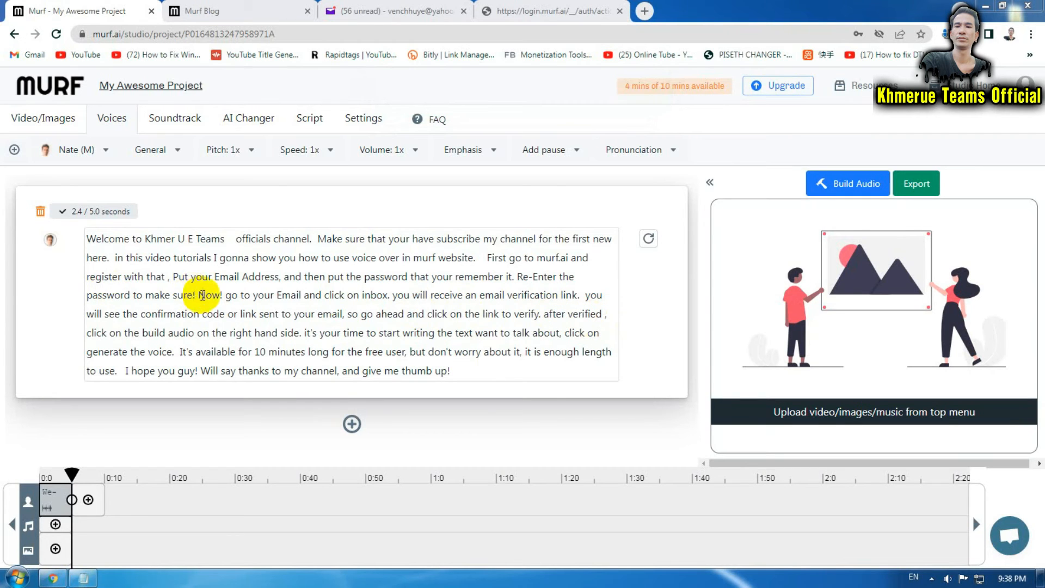
# Generate the full tutorial script as a 52.4-second Nate voice clip.
pyautogui.click(468, 373)
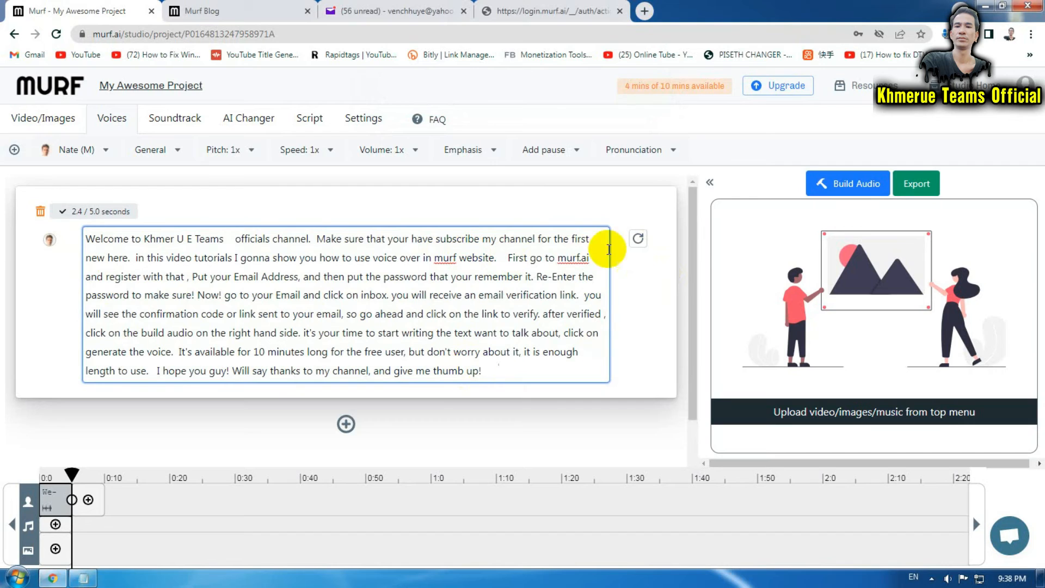
pyautogui.click(638, 238)
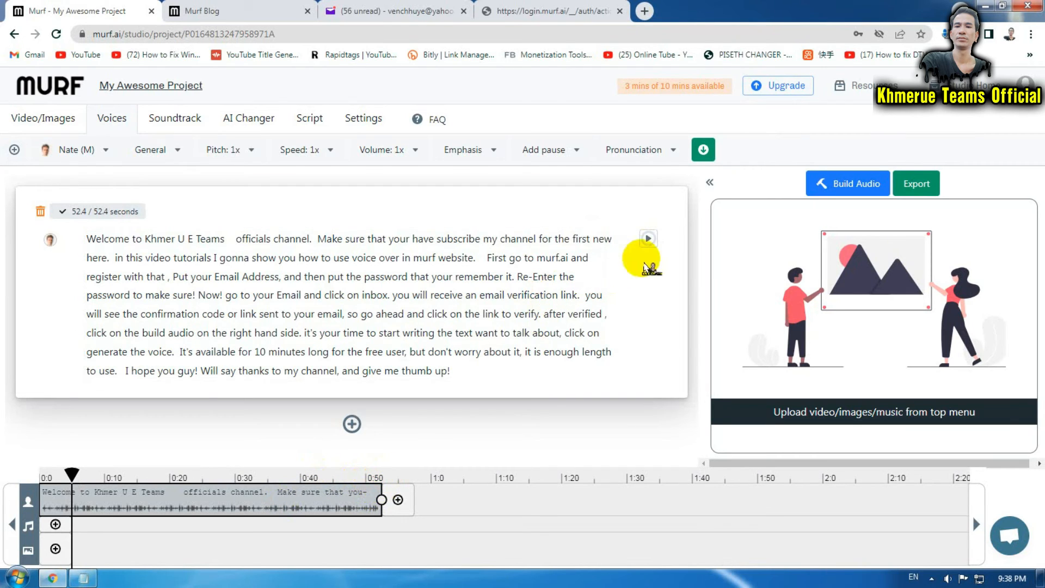
# Play back the voice-over, then save it as 'Murf - My Awesome Project_2.mp3' (129.88 KB) to Downloads\Music.
pyautogui.click(648, 239)
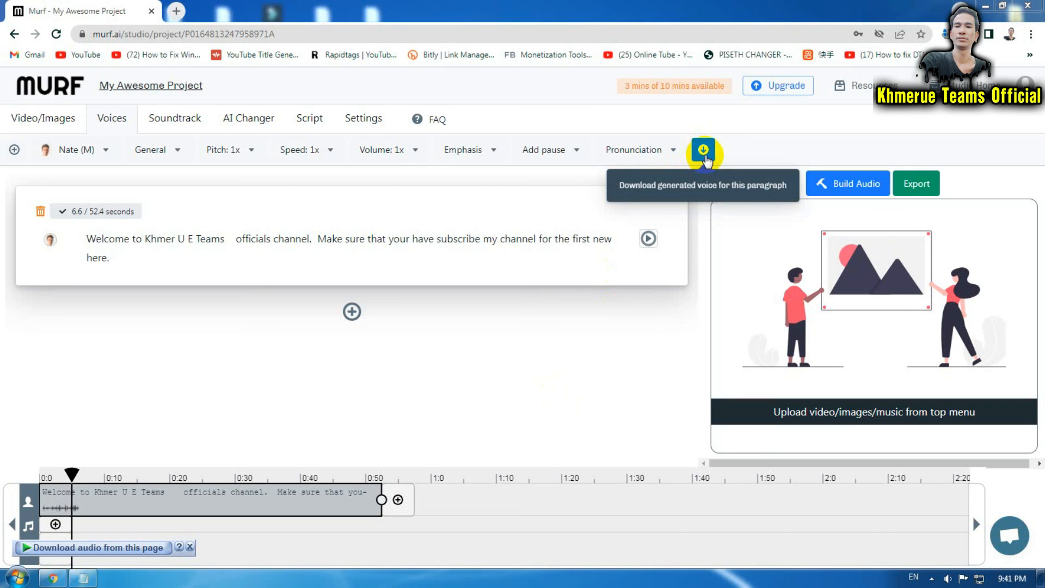
pyautogui.click(135, 551)
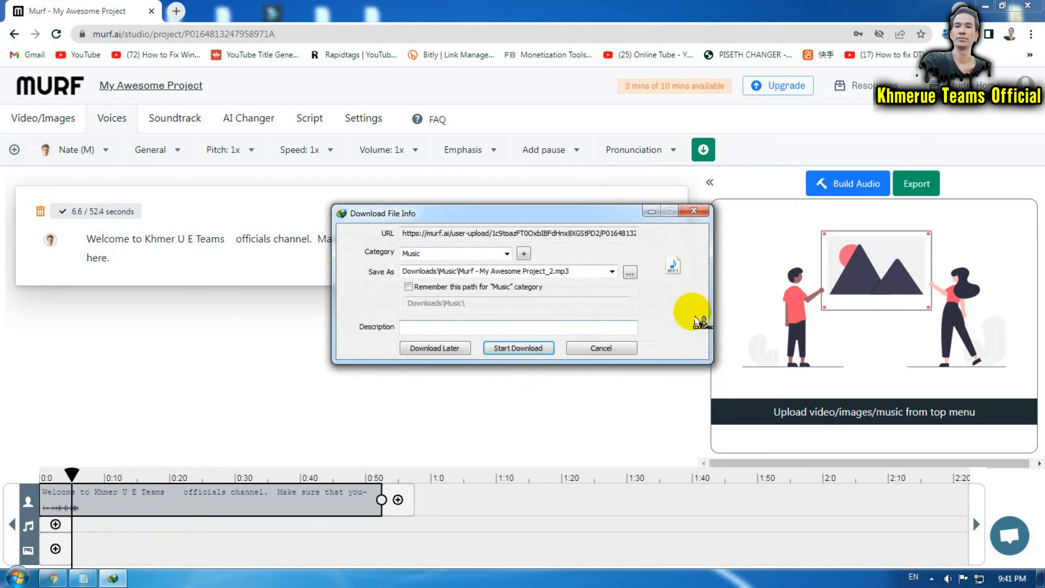
pyautogui.click(518, 348)
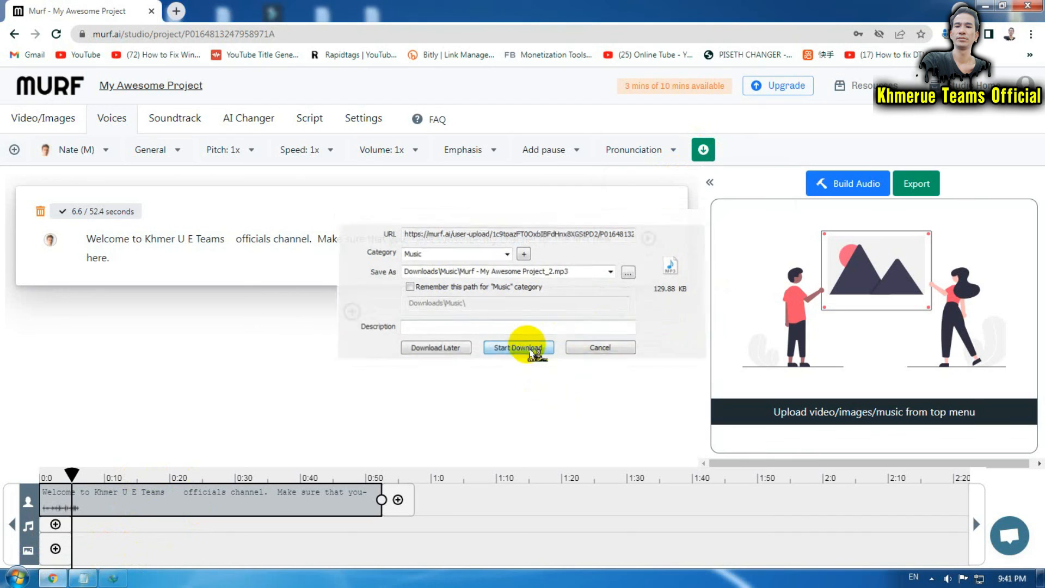